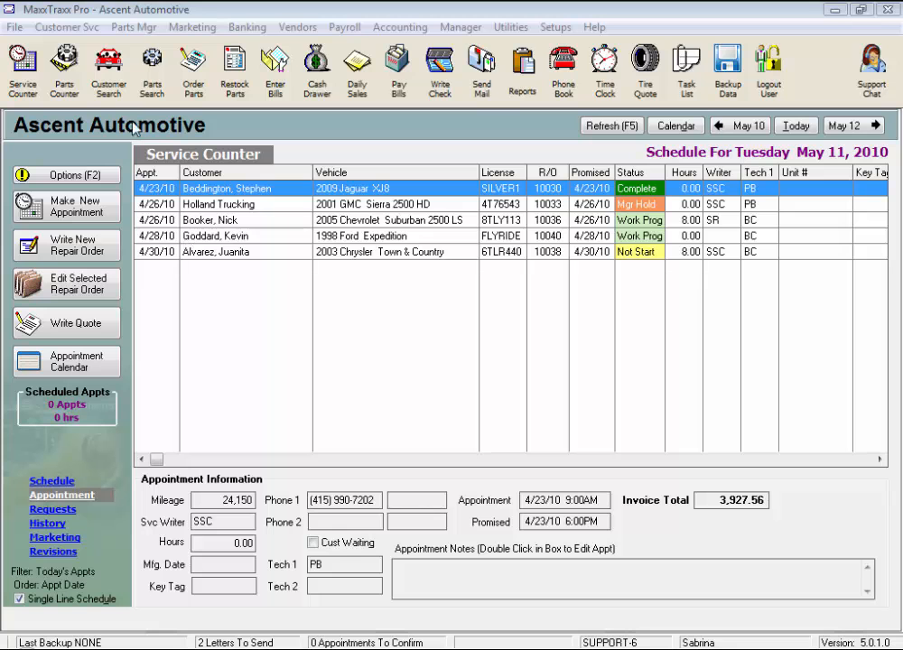
Search customers by the customer's last name and open the matching customer record
{"action": "left_click", "coordinate": [109, 77]}
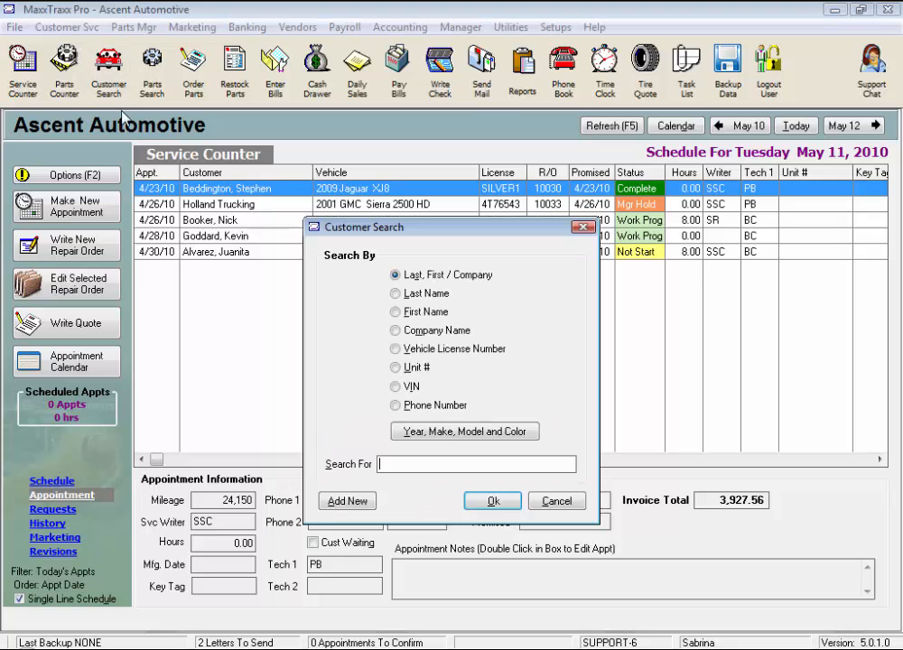
{"action": "type", "text": "Chambosse"}
{"action": "key", "text": "Return"}
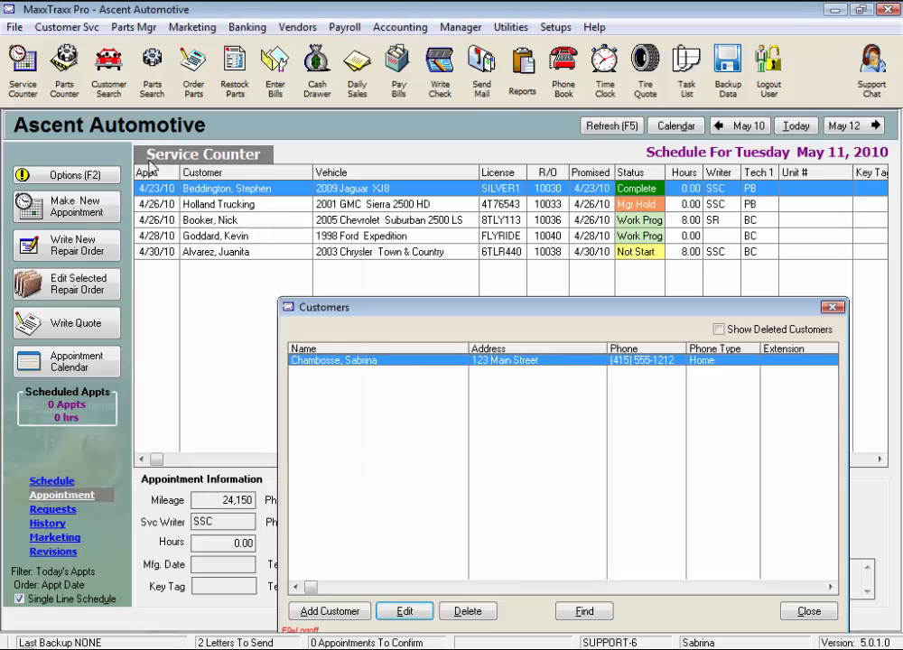
{"action": "key", "text": "Return"}
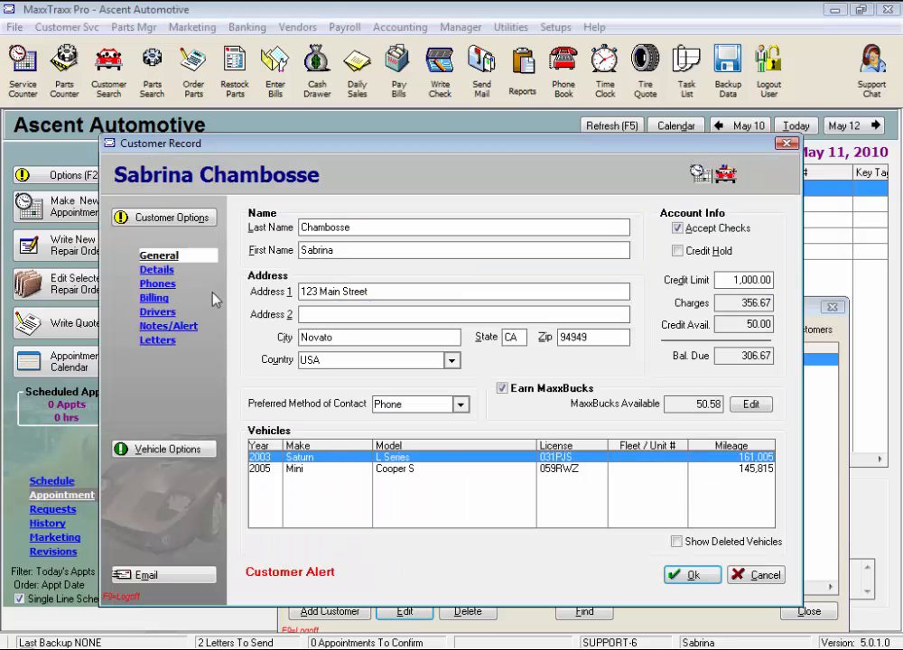
Review the 2003 Saturn L Series details without changes, then bring up the Vehicle Options menu
{"action": "double_click", "coordinate": [350, 461]}
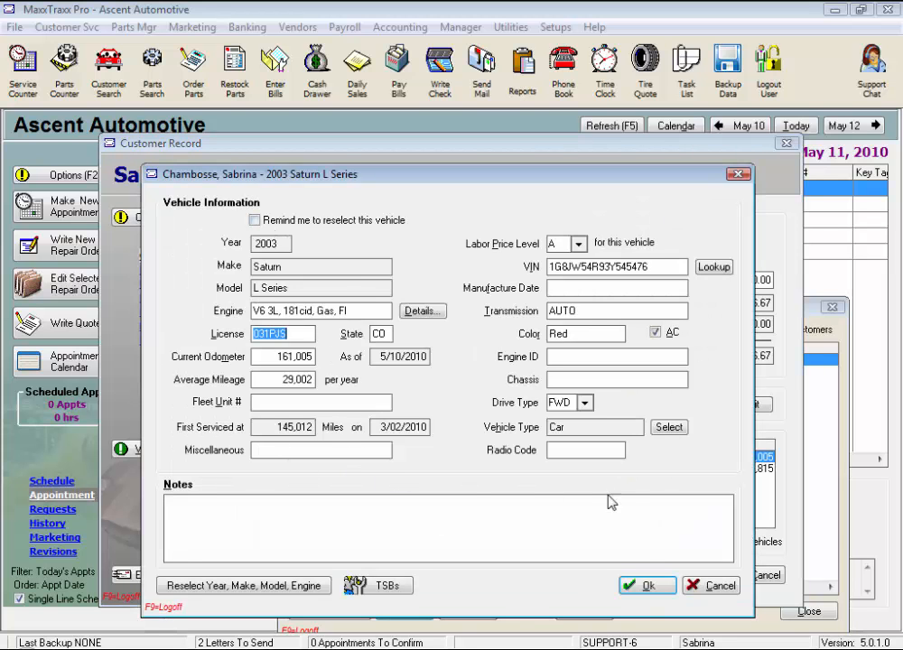
{"action": "left_click", "coordinate": [703, 587]}
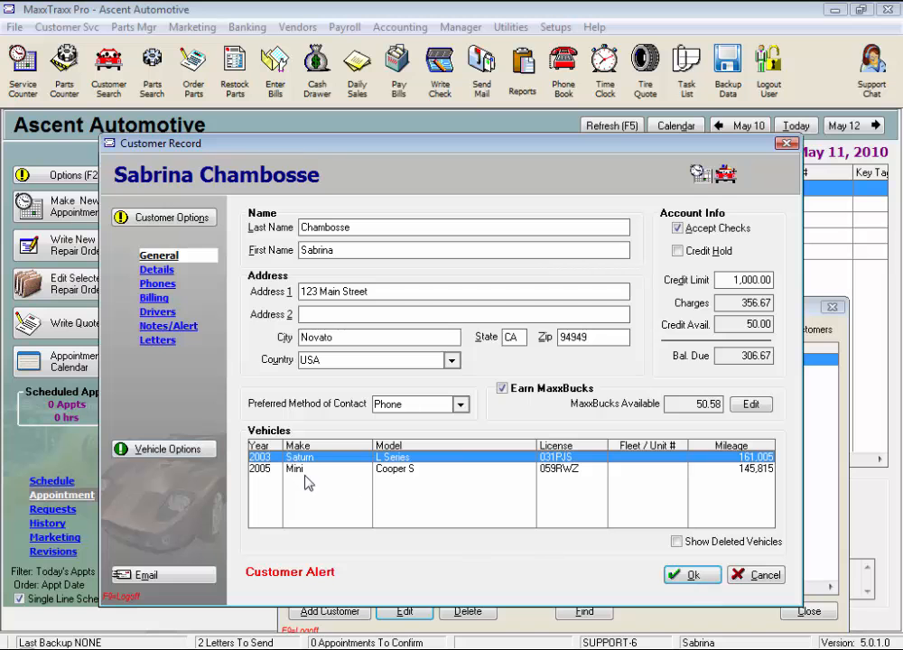
{"action": "left_click", "coordinate": [194, 454]}
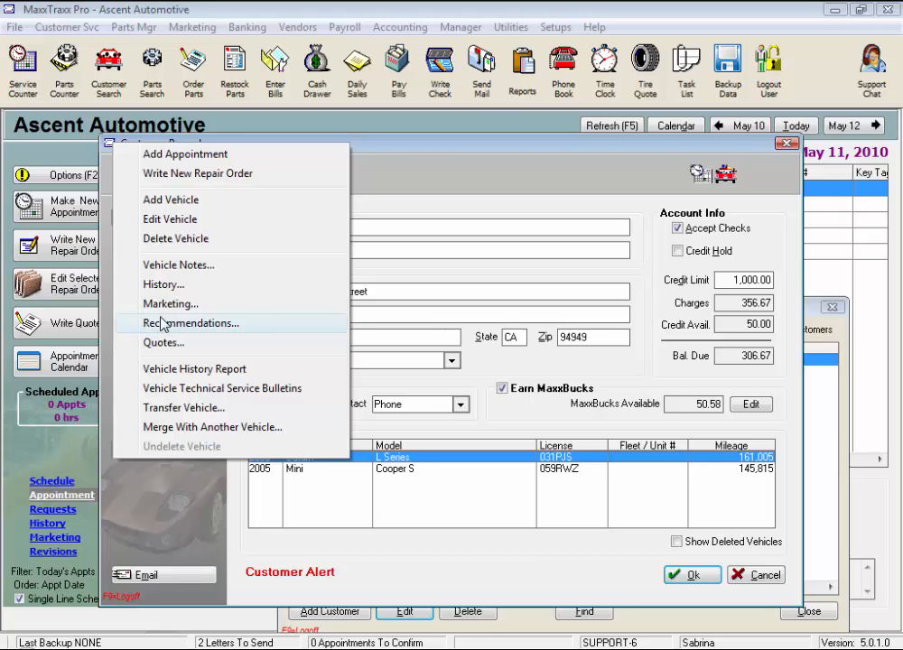
Add a vehicle choosing 2005, GMC, Yukon Denali through the engine step, then step back
{"action": "left_click", "coordinate": [190, 202]}
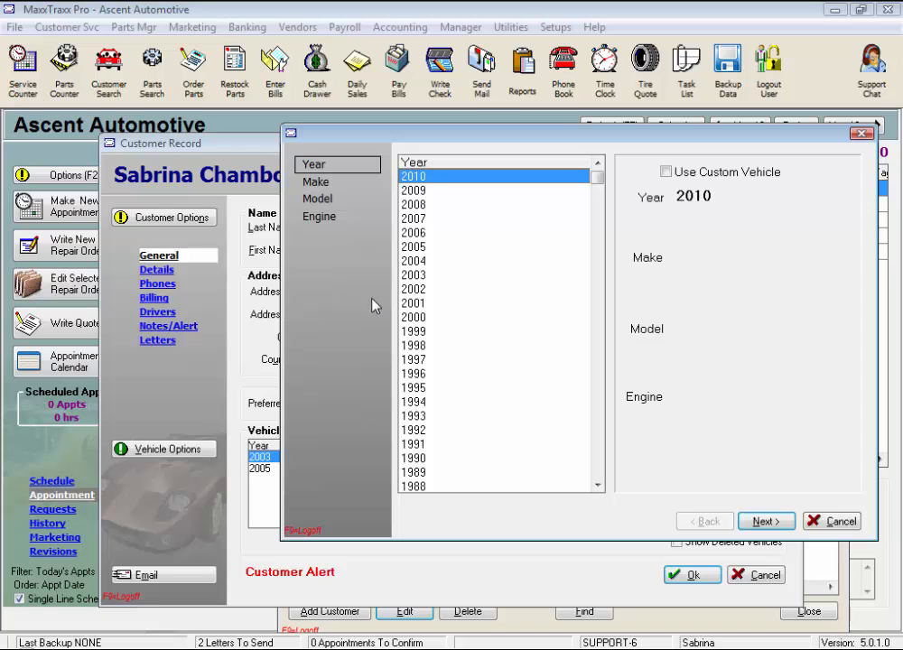
{"action": "left_click", "coordinate": [417, 250]}
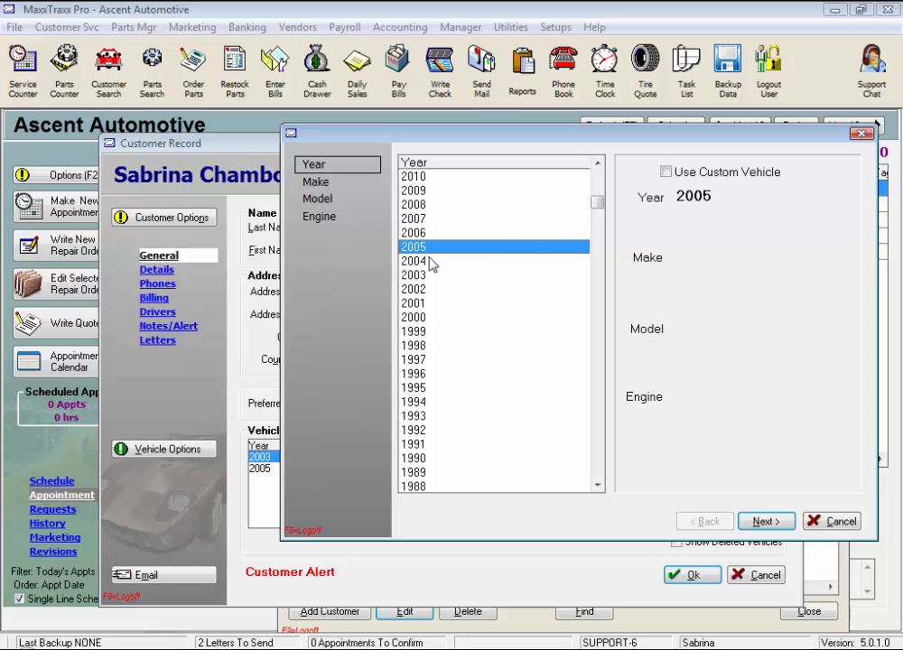
{"action": "left_click", "coordinate": [763, 522]}
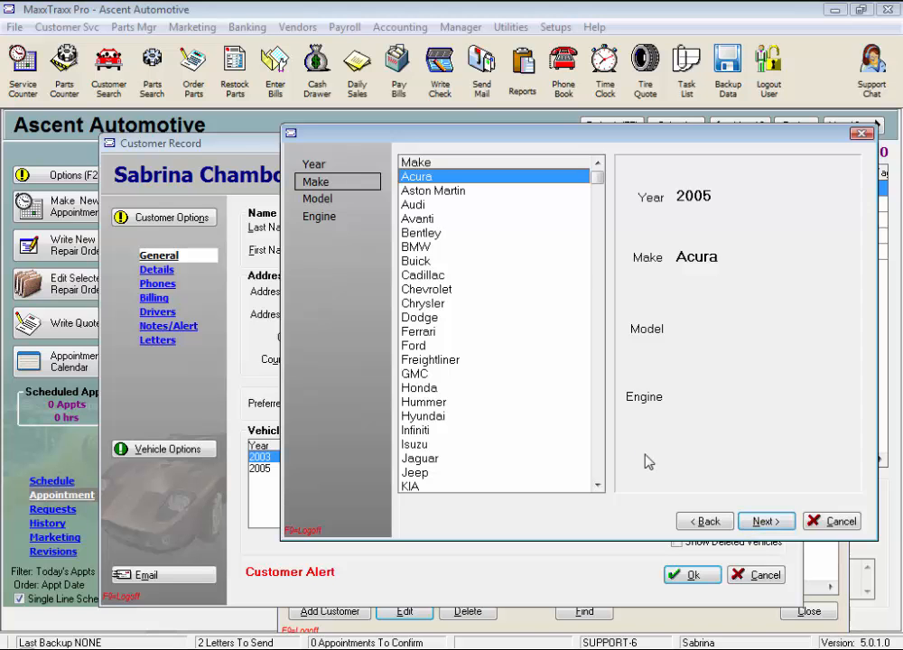
{"action": "key", "text": "g"}
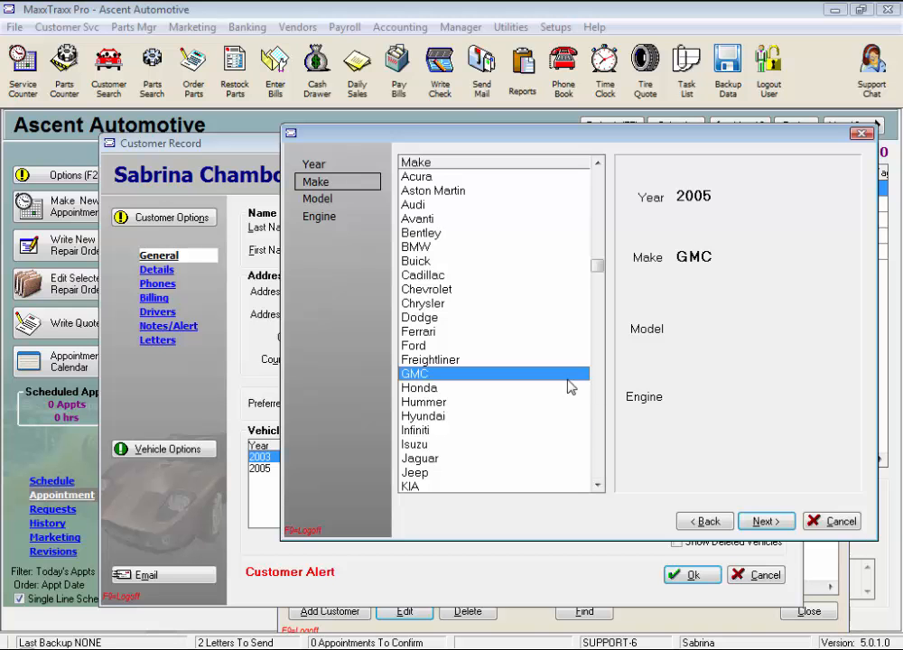
{"action": "key", "text": "Return"}
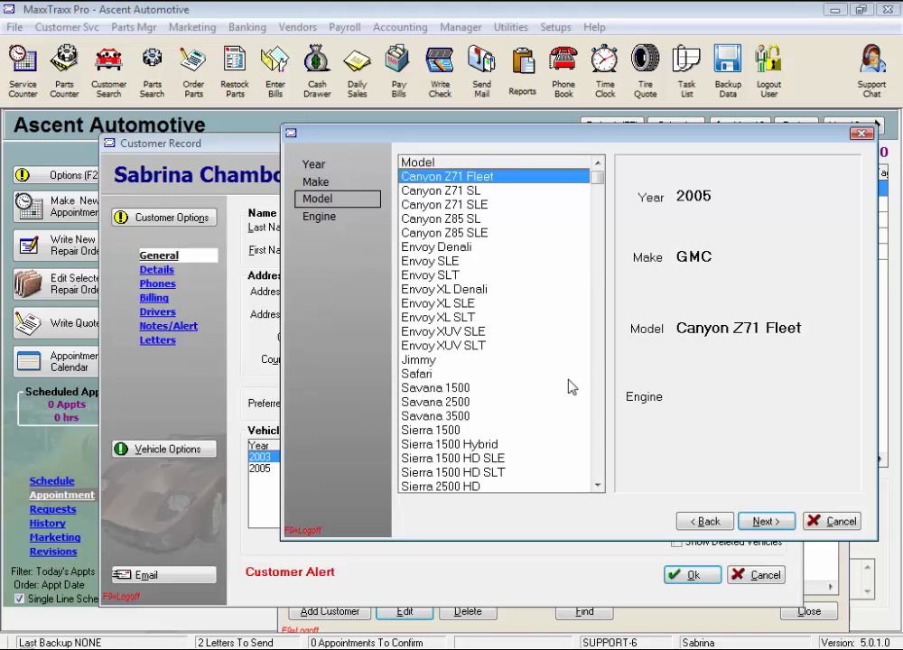
{"action": "key", "text": "y"}
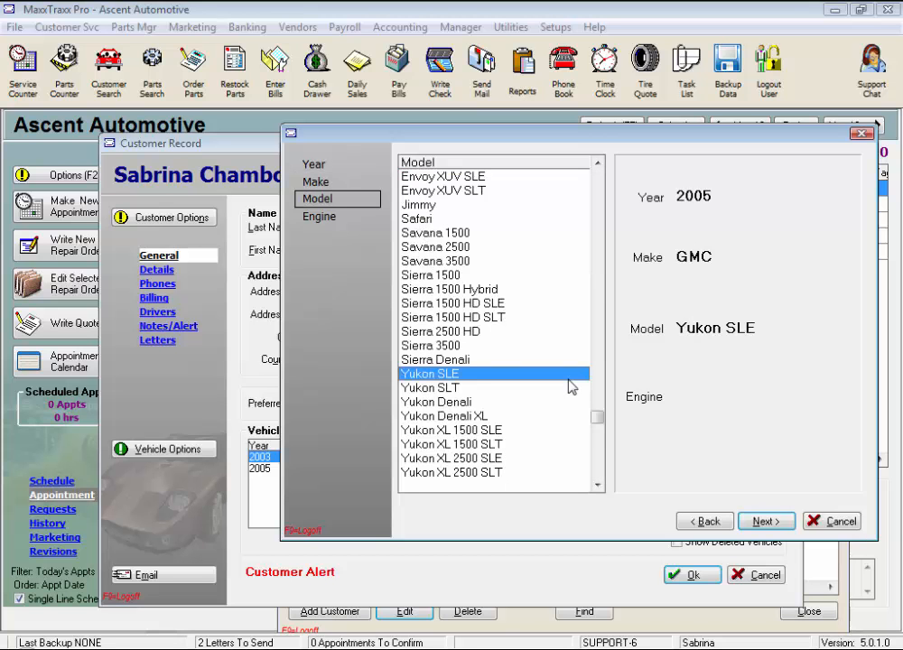
{"action": "left_click", "coordinate": [464, 404]}
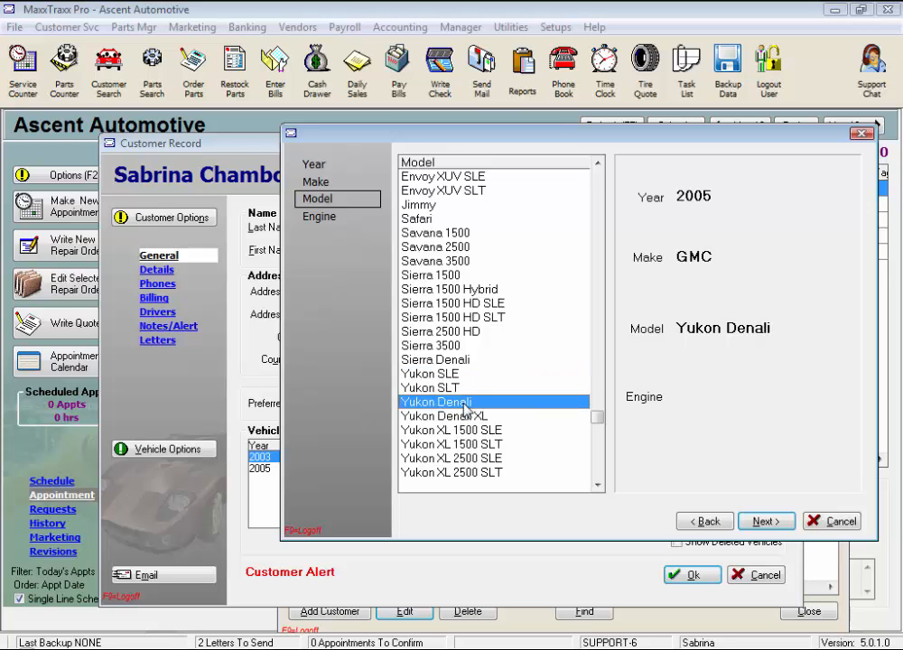
{"action": "key", "text": "Return"}
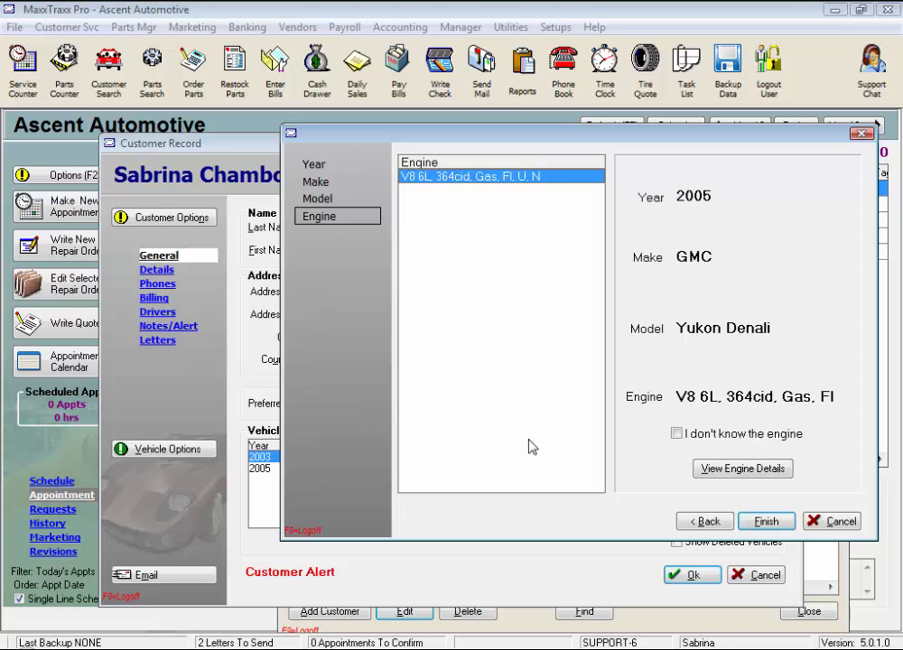
{"action": "left_click", "coordinate": [697, 524]}
Return the wizard to the year step, toggling Use Custom Vehicle on and back off
{"action": "left_click", "coordinate": [697, 524]}
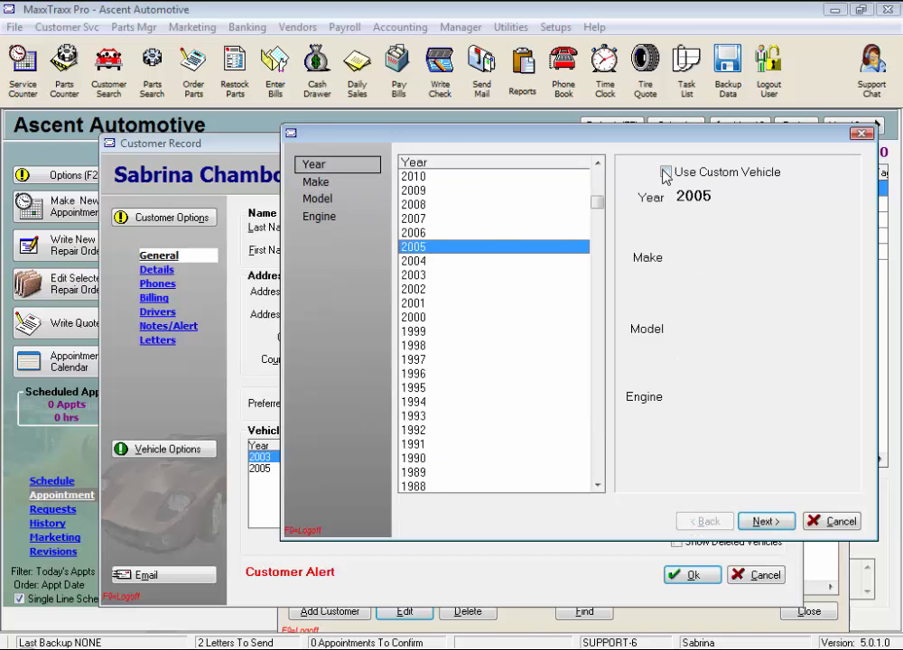
{"action": "left_click", "coordinate": [667, 171]}
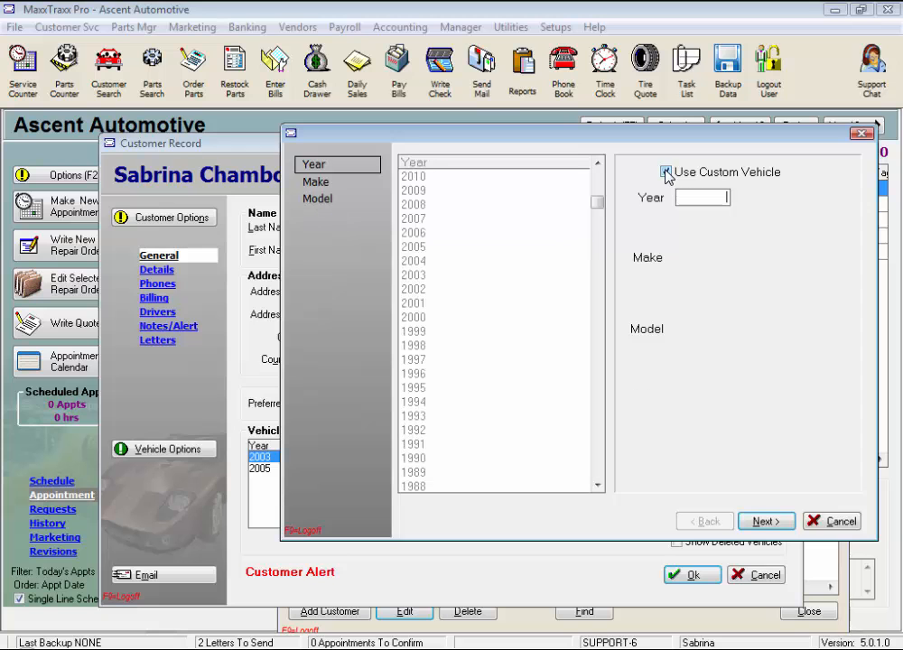
{"action": "left_click", "coordinate": [726, 197]}
{"action": "left_click", "coordinate": [666, 171]}
Re-pick 2005, GMC, Yukon Denali and keep the V8 6L, 364cid, Gas, FI engine
{"action": "left_click", "coordinate": [427, 250]}
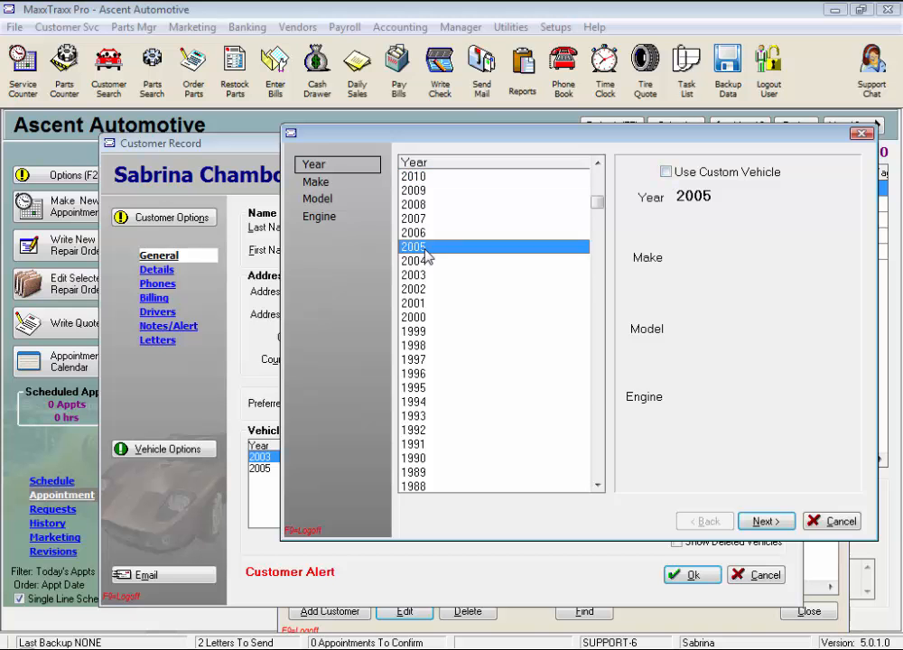
{"action": "left_click", "coordinate": [423, 373]}
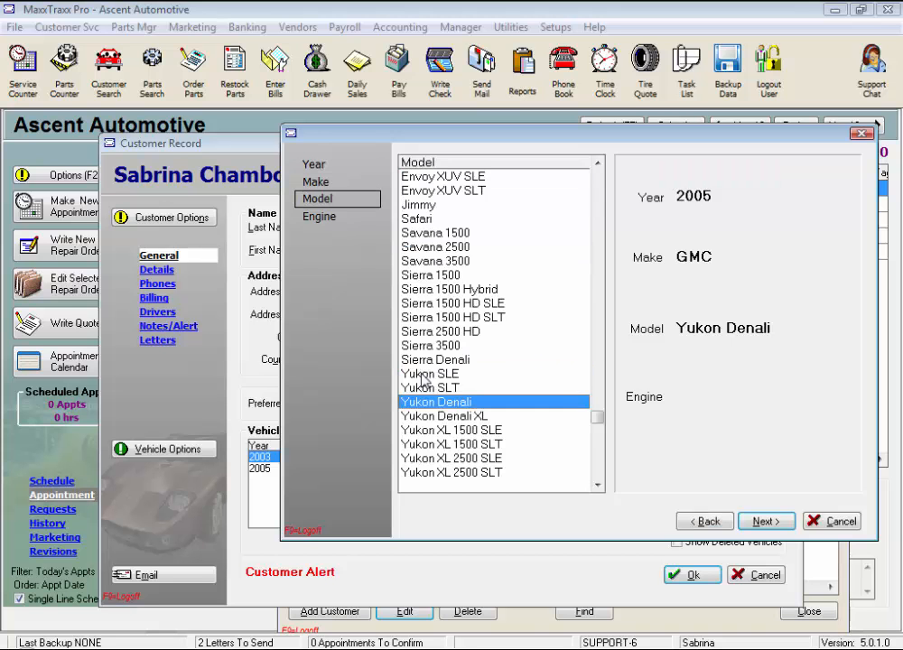
{"action": "left_click", "coordinate": [436, 401]}
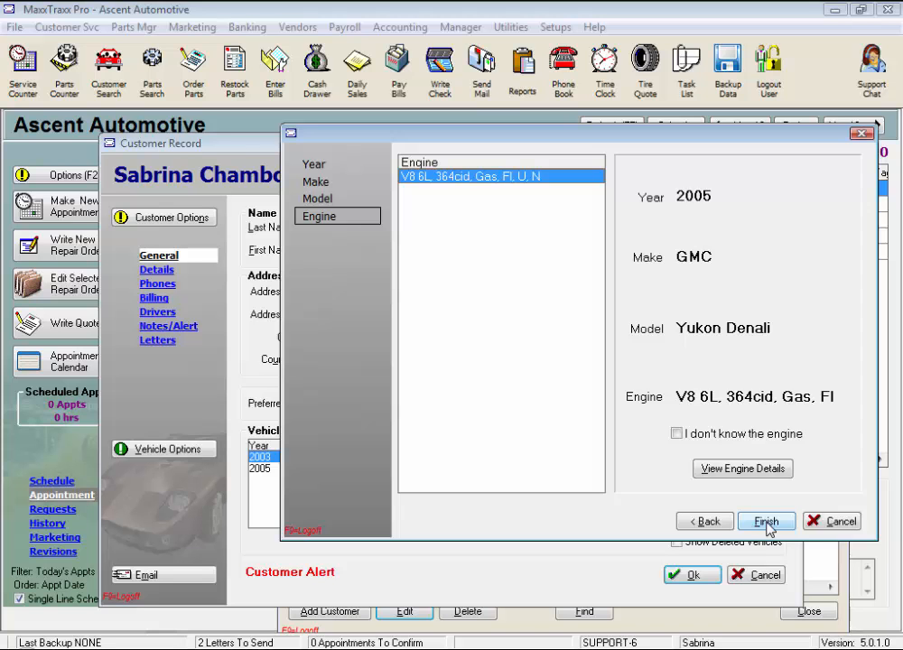
{"action": "left_click", "coordinate": [677, 434]}
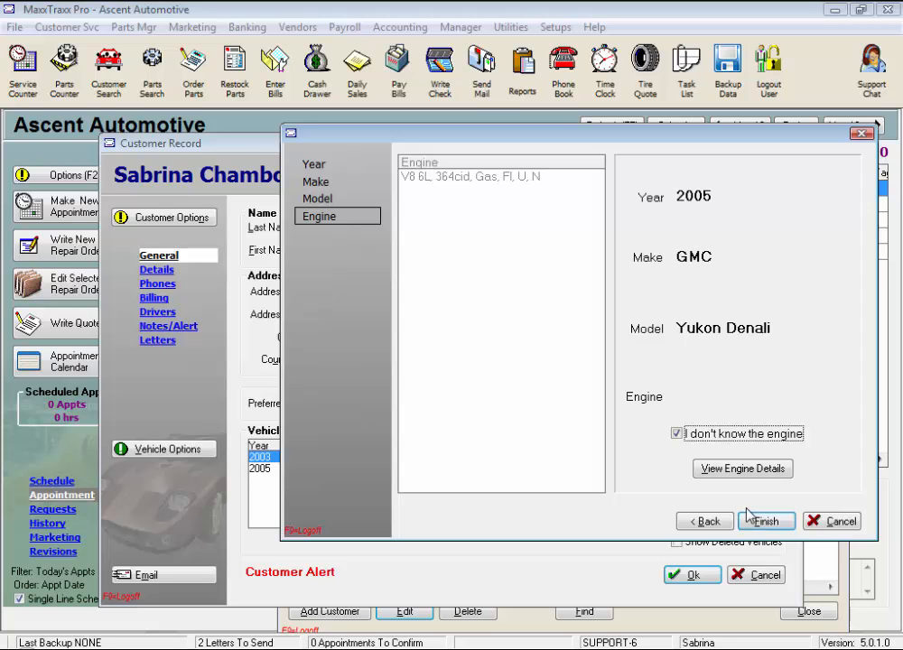
{"action": "left_click", "coordinate": [676, 435]}
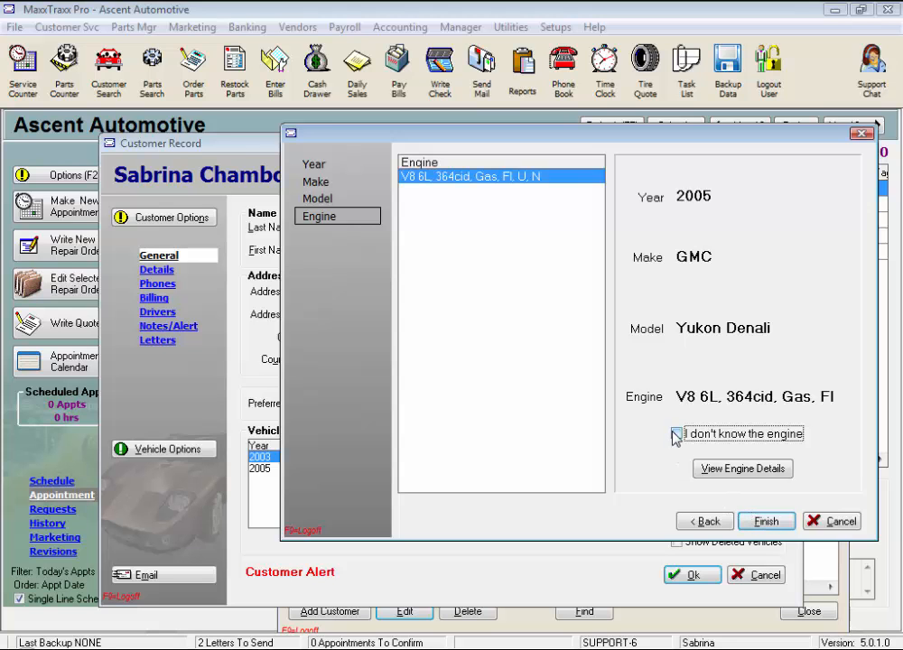
{"action": "left_click", "coordinate": [733, 469]}
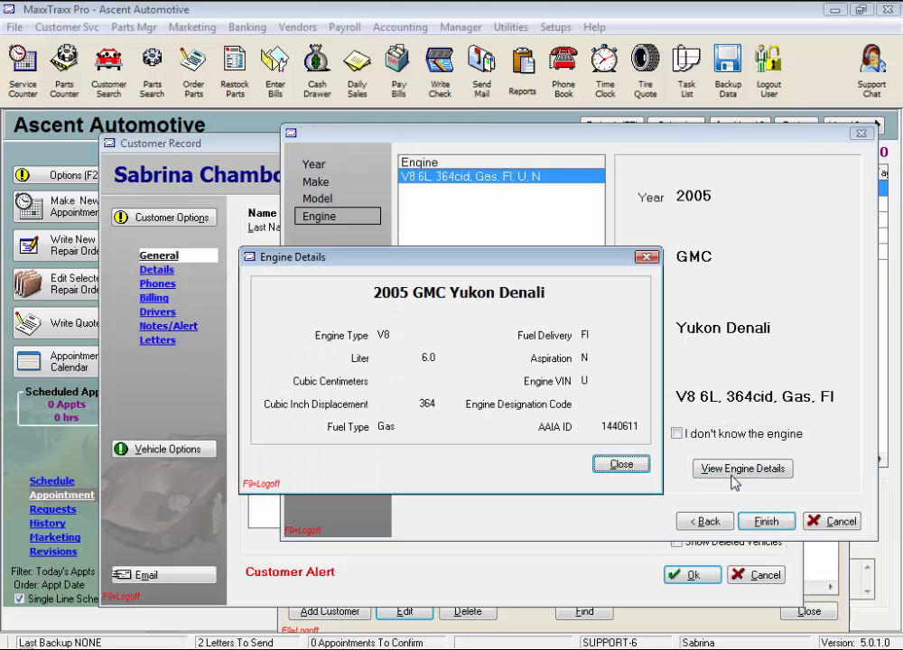
{"action": "double_click", "coordinate": [424, 357]}
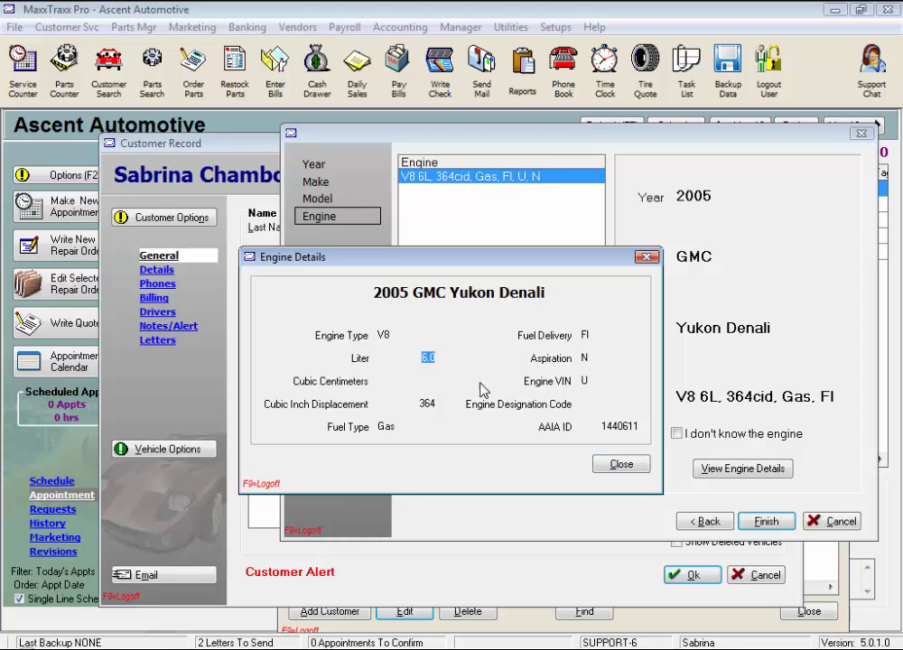
{"action": "left_click", "coordinate": [621, 465]}
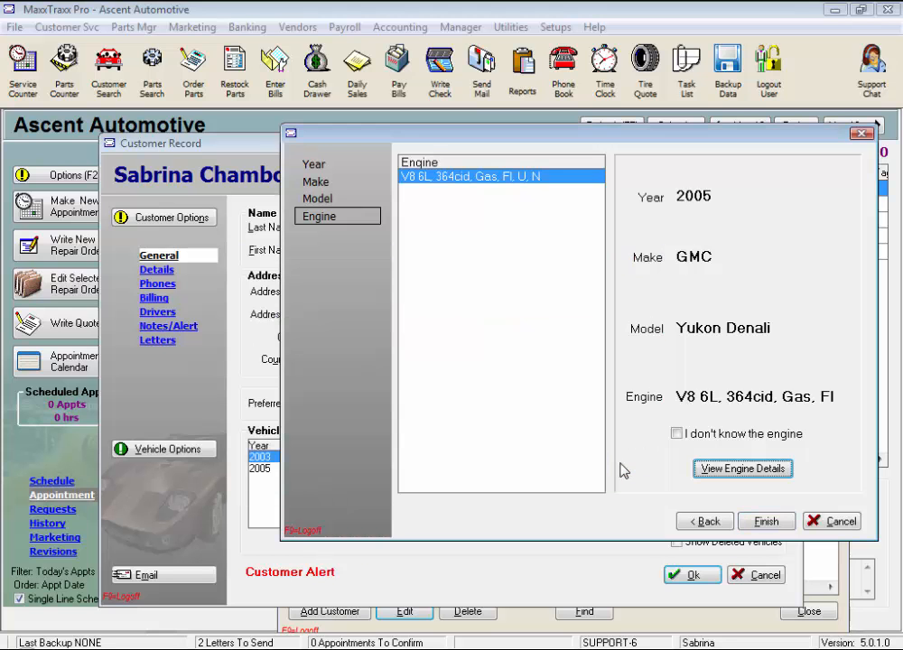
Finish adding the Yukon Denali, entering its licence plate and current odometer 62,113
{"action": "left_click", "coordinate": [759, 522]}
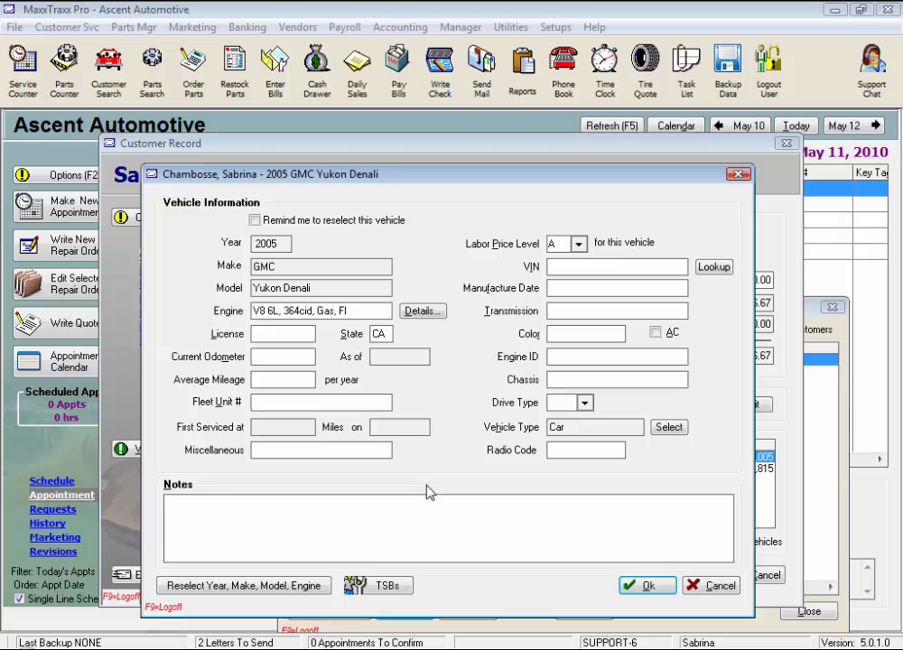
{"action": "type", "text": "5LLP114"}
{"action": "key", "text": "Tab"}
{"action": "key", "text": "Tab"}
{"action": "type", "text": "62113"}
{"action": "key", "text": "Tab"}
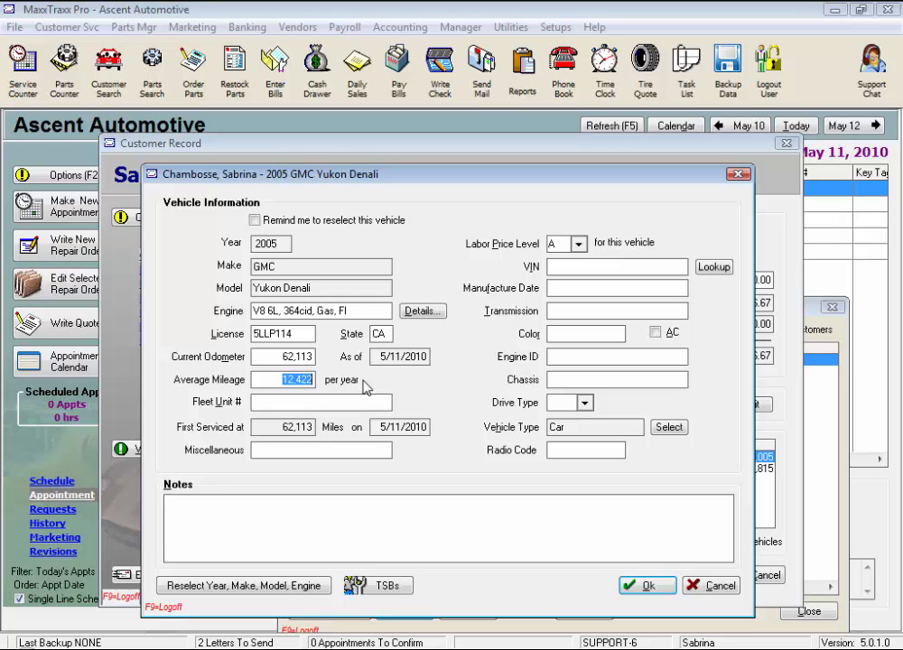
Set average mileage to 20,000 per year and enter 265/70R17 as the miscellaneous detail
{"action": "type", "text": "20000"}
{"action": "key", "text": "Tab"}
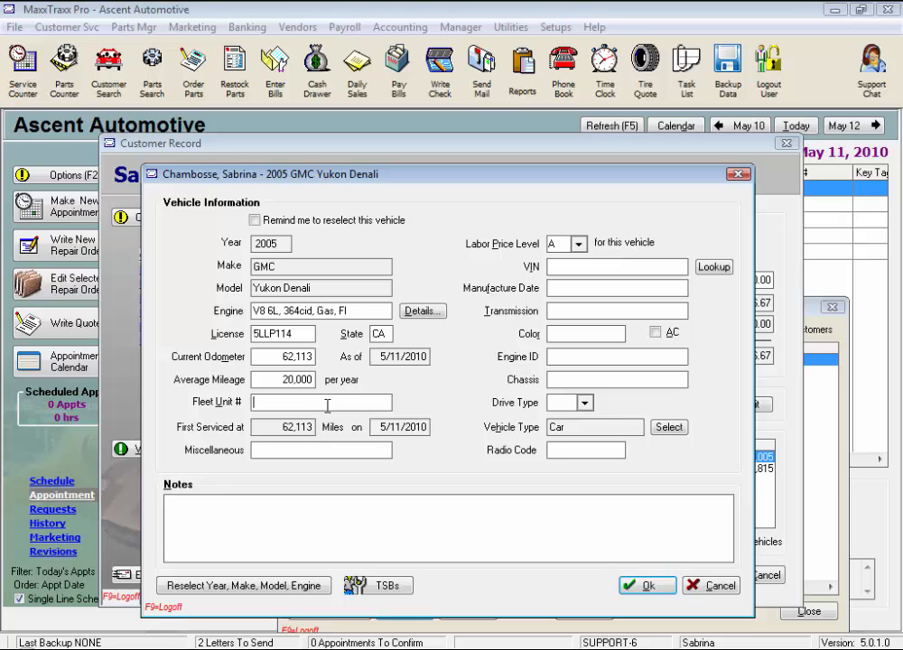
{"action": "left_click_drag", "start_coordinate": [265, 427], "coordinate": [318, 428]}
{"action": "left_click_drag", "start_coordinate": [378, 427], "coordinate": [432, 428]}
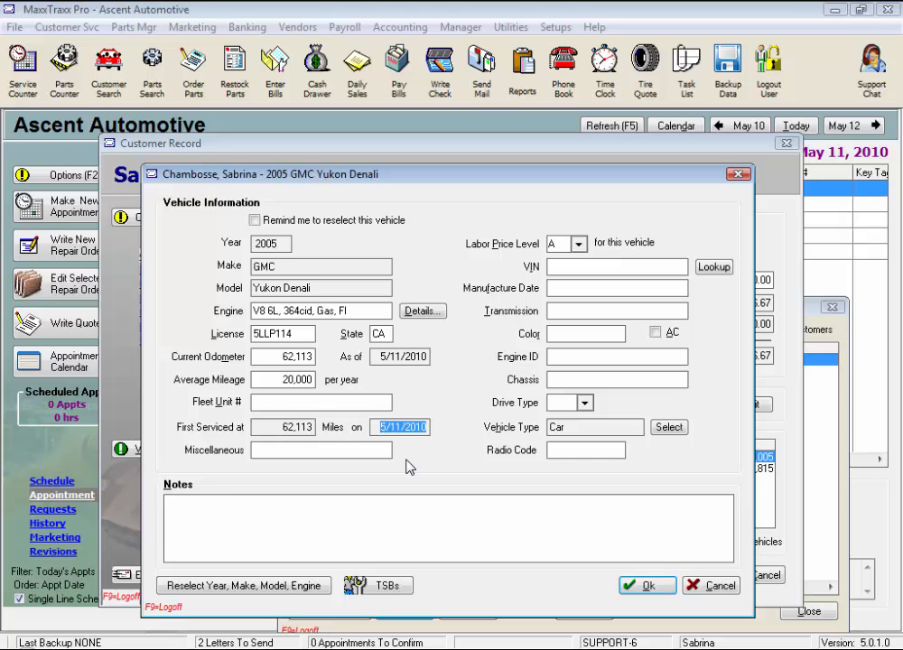
{"action": "key", "text": "Tab"}
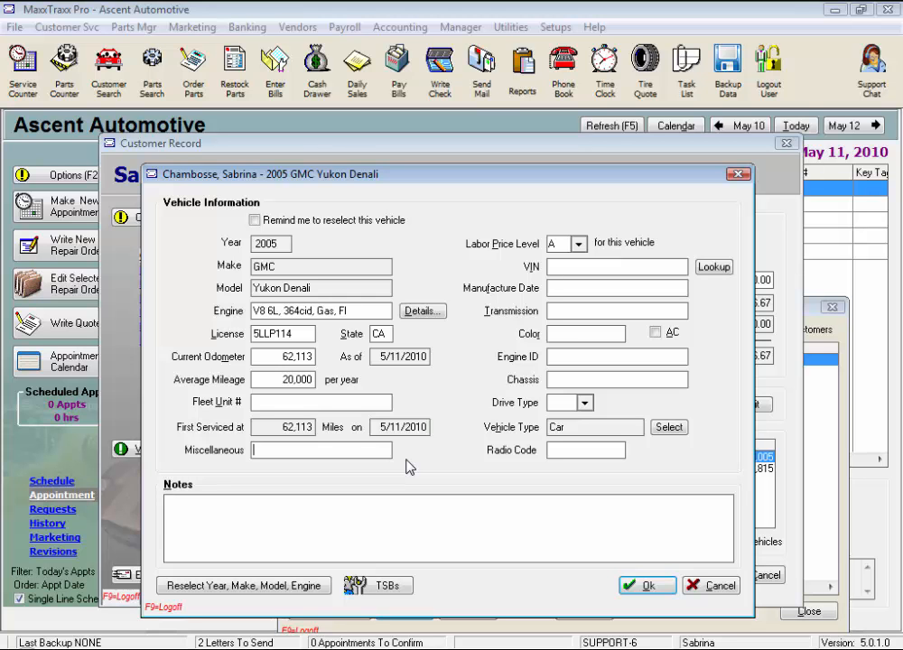
{"action": "type", "text": "265/70R17"}
{"action": "left_click", "coordinate": [579, 244]}
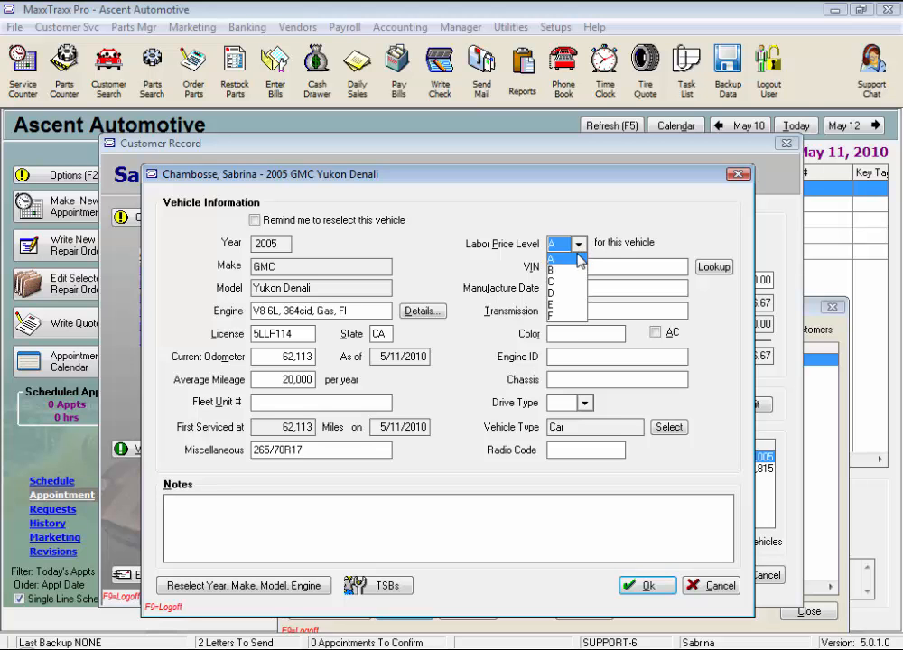
{"action": "left_click", "coordinate": [578, 246]}
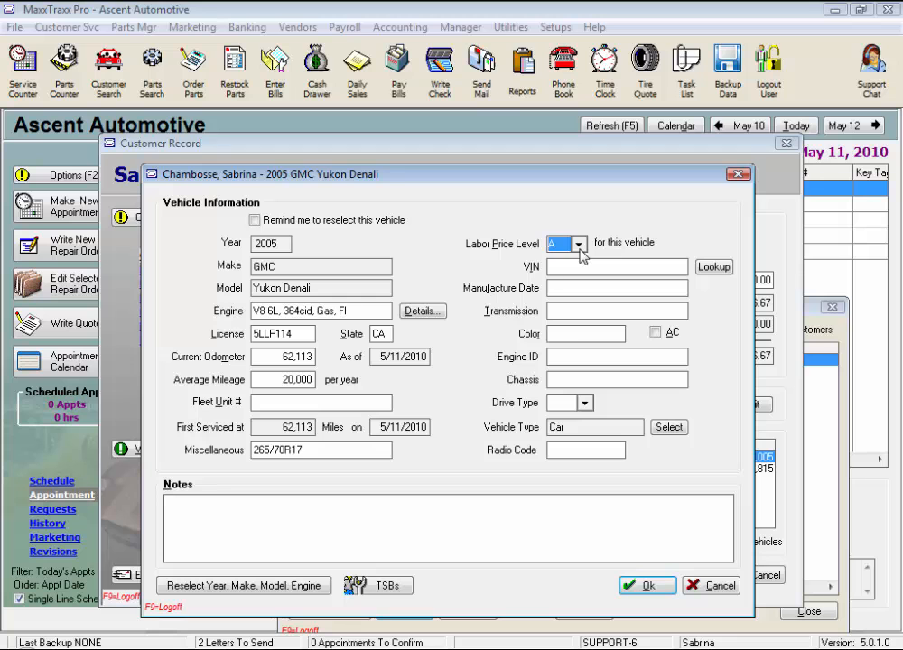
{"action": "left_click", "coordinate": [577, 264]}
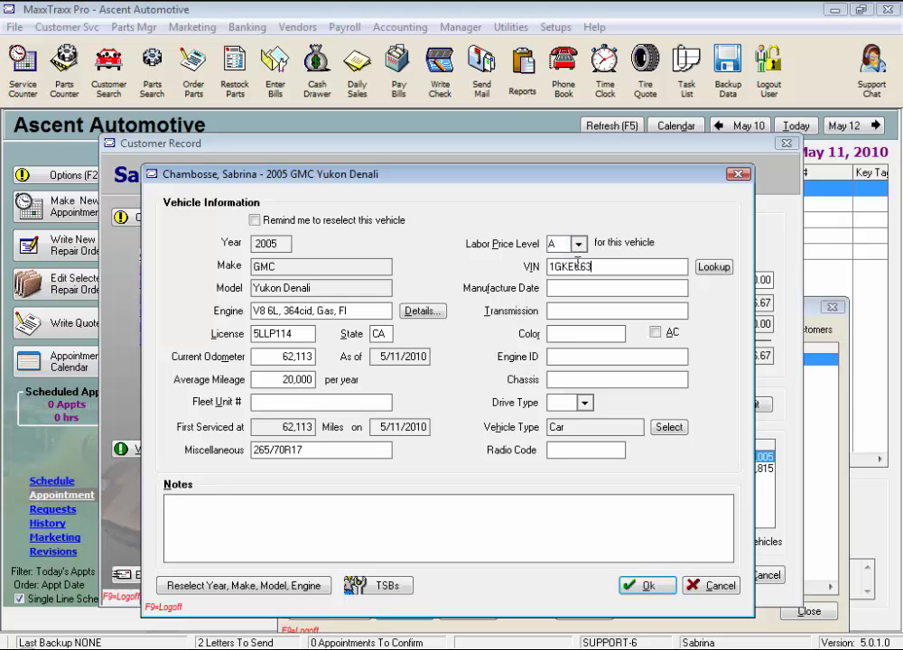
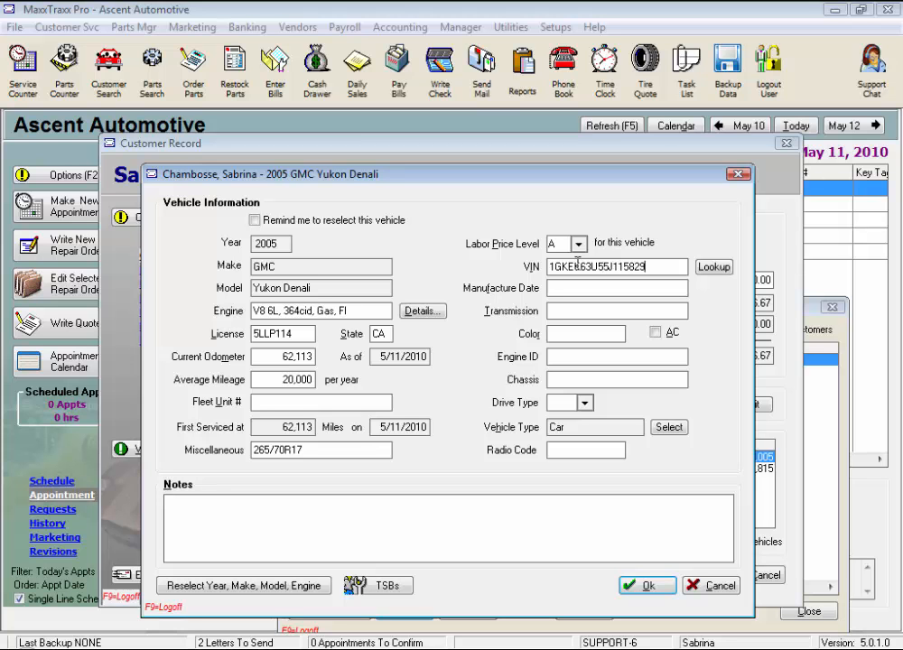
{"action": "left_click", "coordinate": [713, 268]}
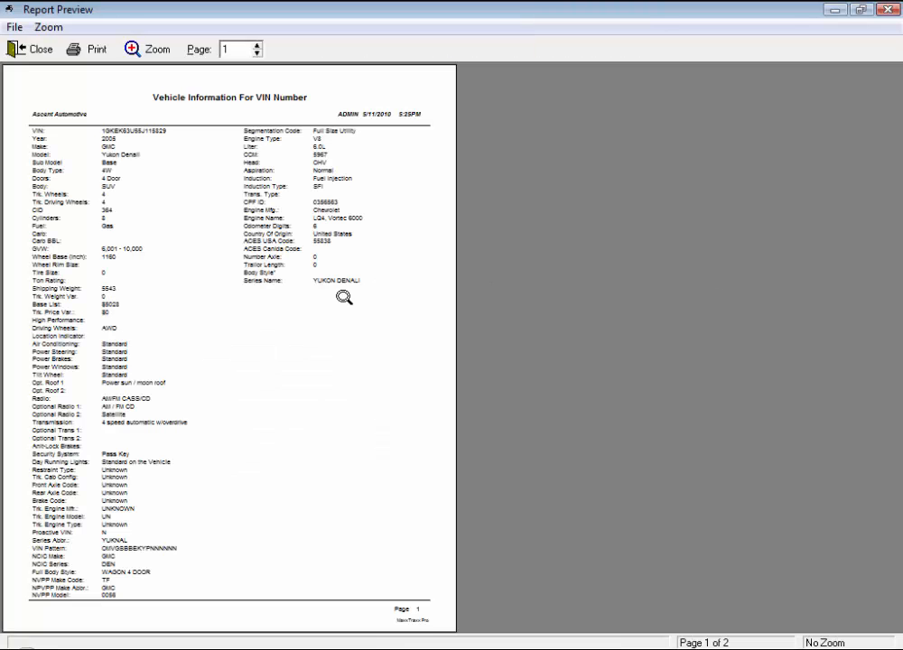
View the VIN report at page width, then close the preview
{"action": "left_click", "coordinate": [318, 354]}
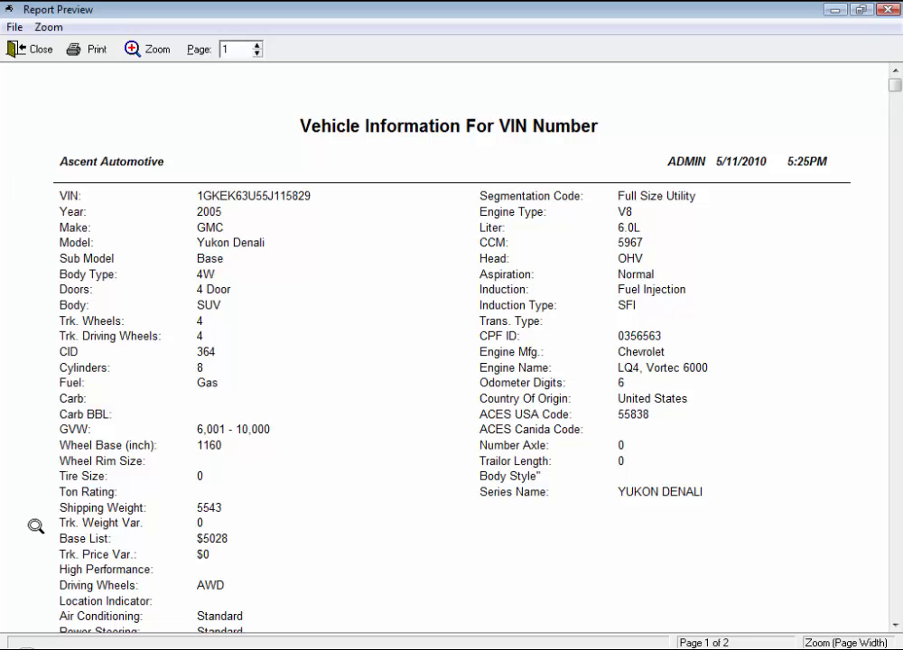
{"action": "left_click", "coordinate": [36, 52]}
Enter manufacture date 1/2005, transmission AUTOMATIC and colour White
{"action": "left_click", "coordinate": [576, 288]}
{"action": "type", "text": "1/2005"}
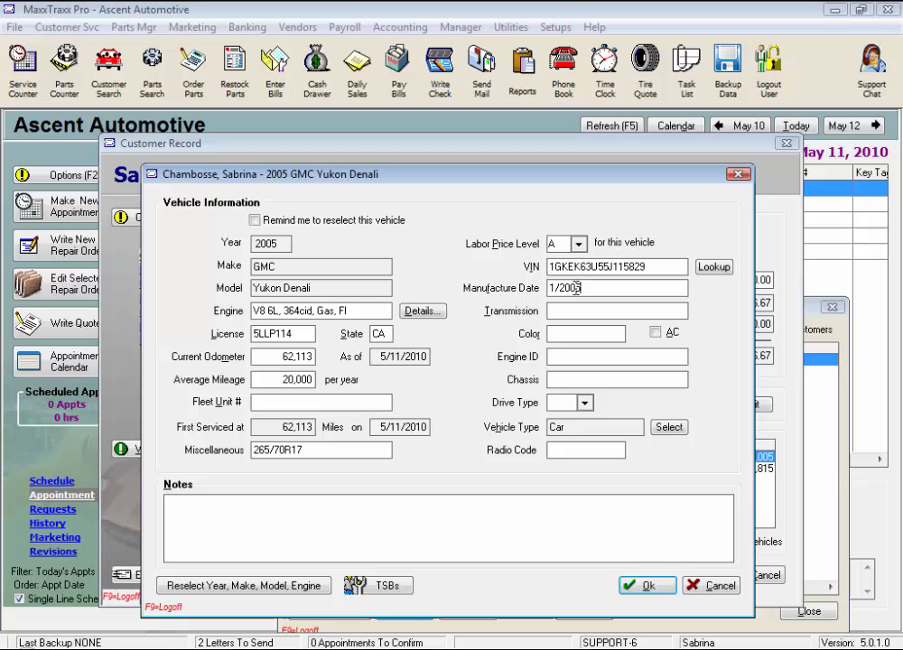
{"action": "key", "text": "Tab"}
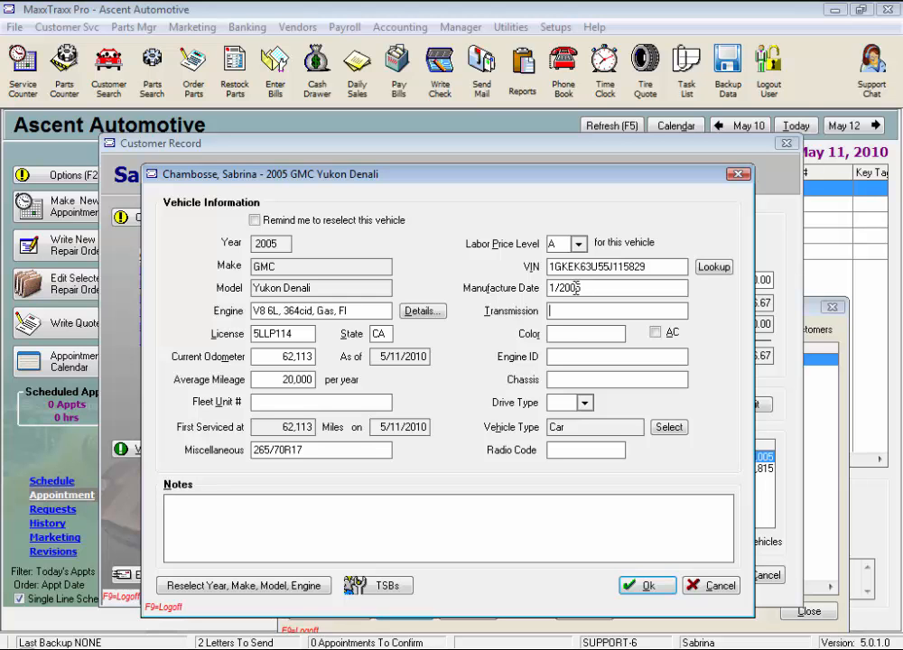
{"action": "type", "text": "AUTOMATIC"}
{"action": "key", "text": "Tab"}
{"action": "type", "text": "White"}
{"action": "key", "text": "Tab"}
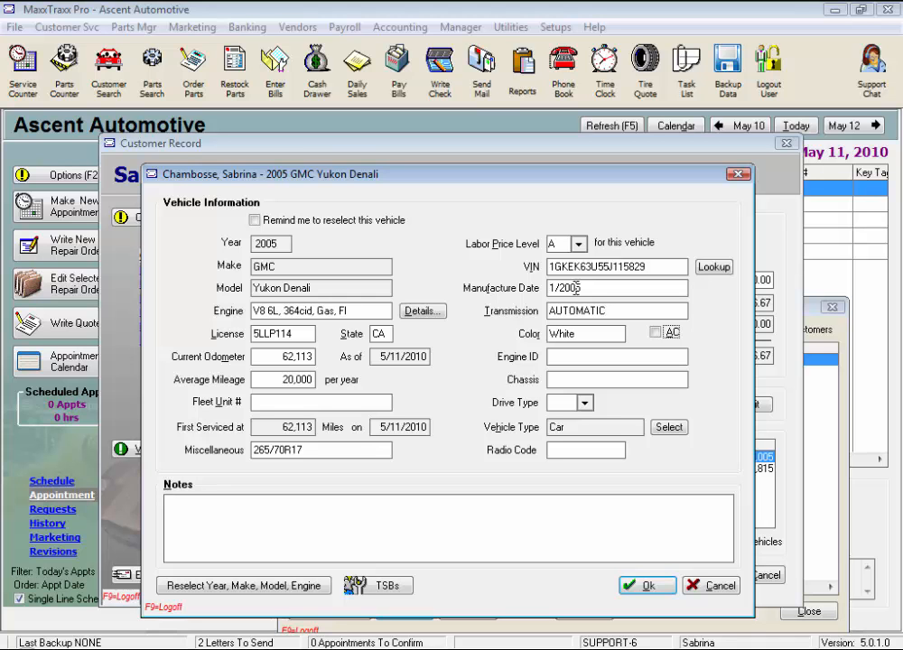
Mark the vehicle as having AC and set its drive type to 4x4
{"action": "left_click", "coordinate": [656, 332]}
{"action": "left_click", "coordinate": [558, 357]}
{"action": "left_click", "coordinate": [554, 379]}
{"action": "left_click", "coordinate": [585, 403]}
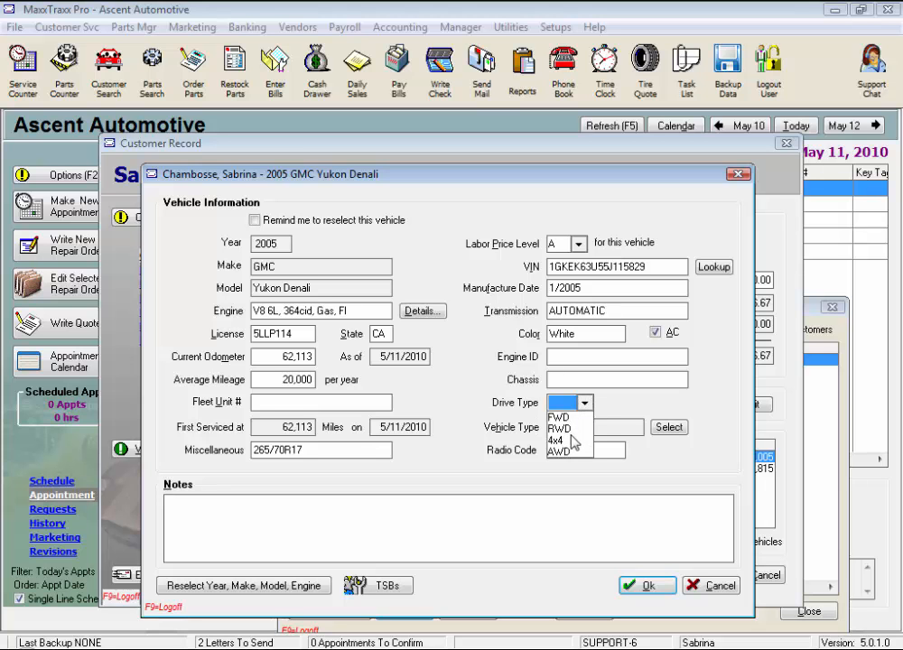
{"action": "left_click", "coordinate": [560, 440]}
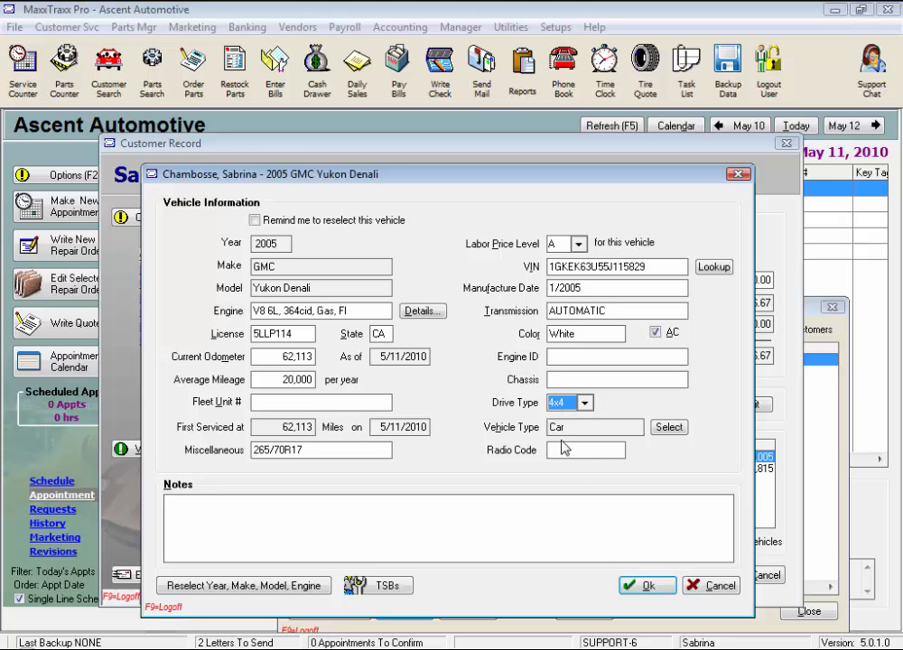
{"action": "left_click", "coordinate": [669, 430]}
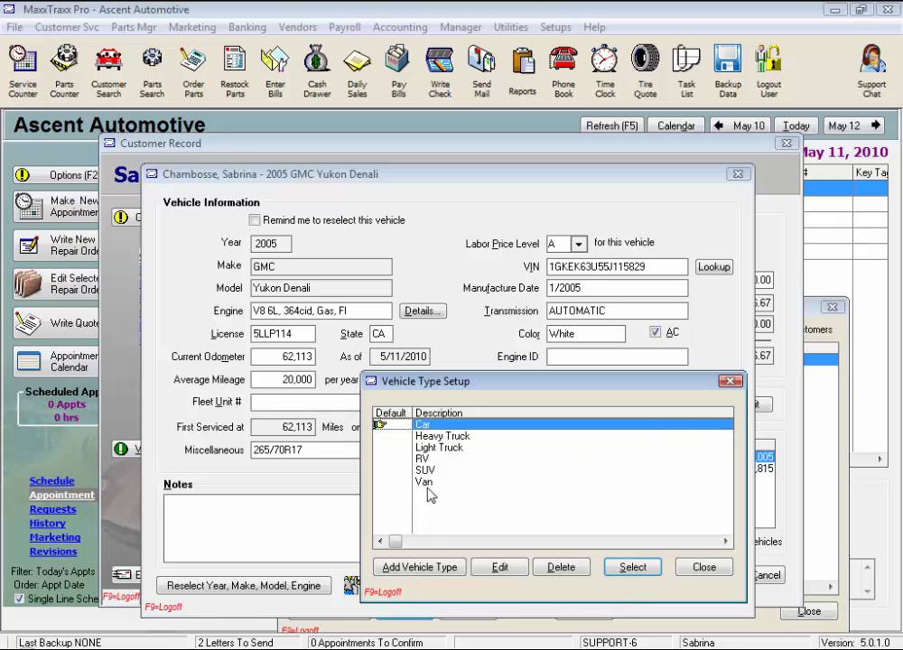
Add Tractor as a new vehicle type, then assign SUV as the Yukon Denali's type
{"action": "left_click", "coordinate": [419, 567]}
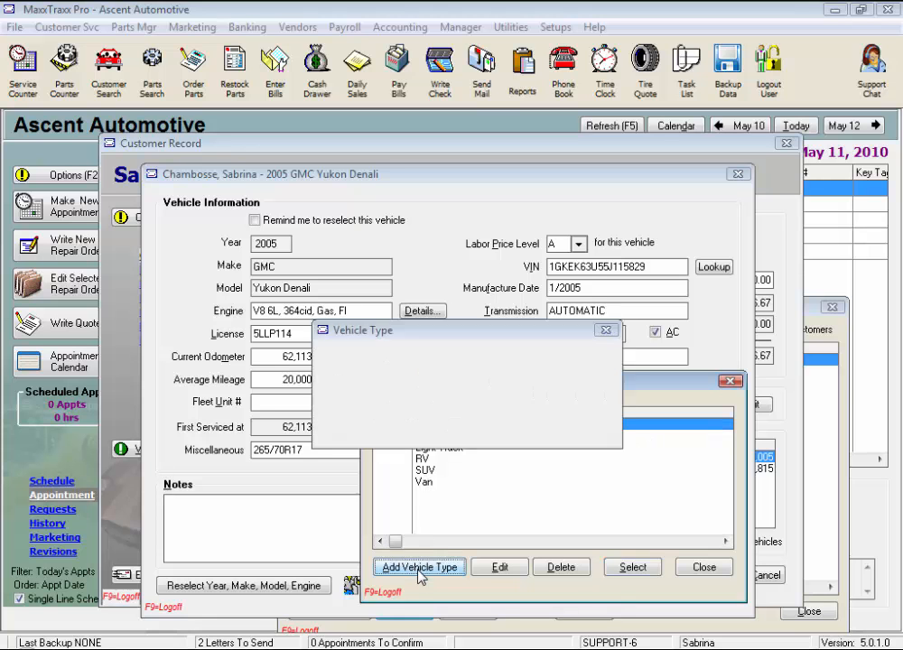
{"action": "type", "text": "Tractor"}
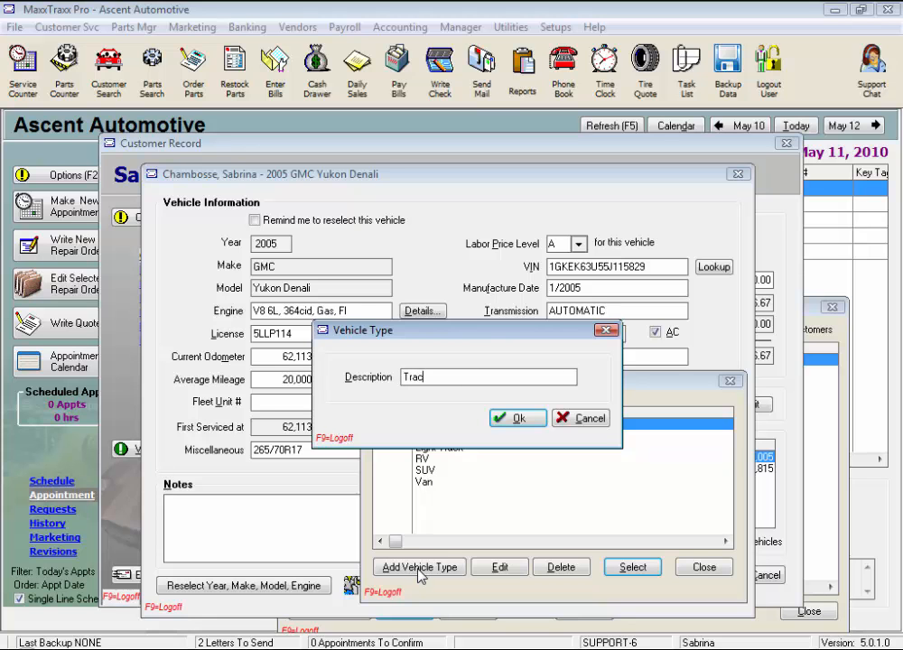
{"action": "left_click", "coordinate": [516, 417]}
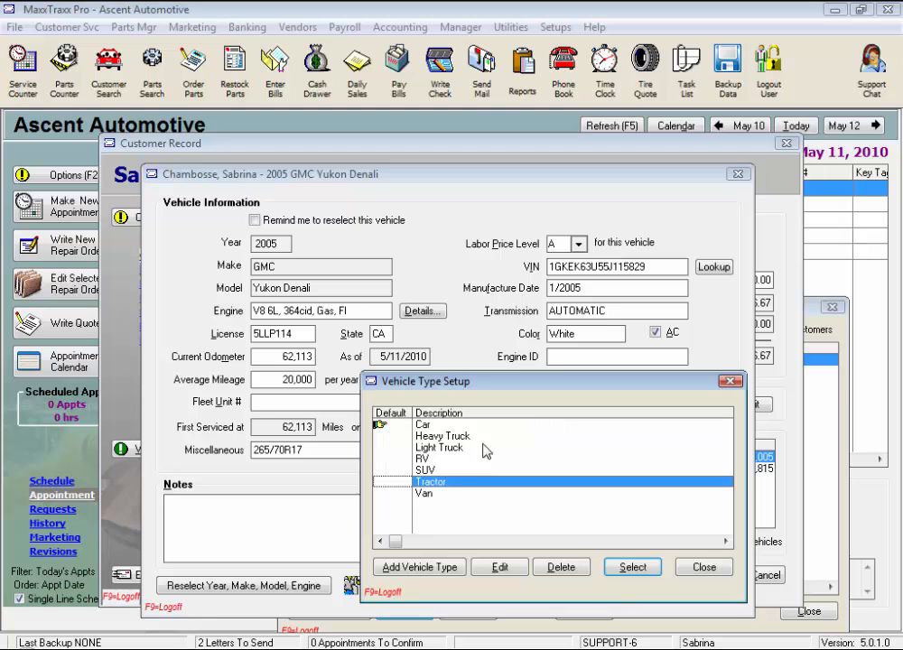
{"action": "left_click", "coordinate": [432, 470]}
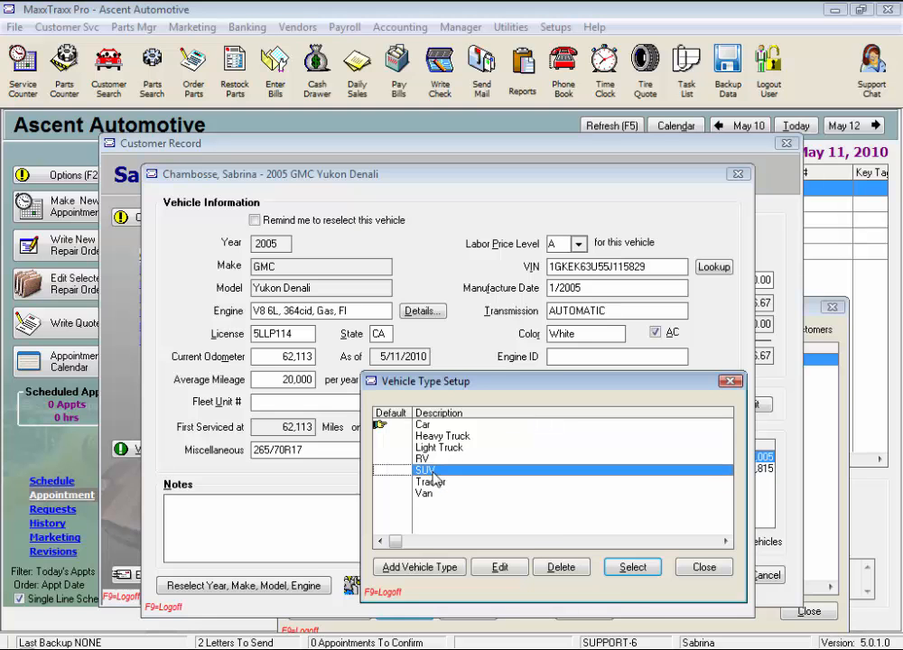
{"action": "left_click", "coordinate": [632, 569]}
{"action": "left_click", "coordinate": [560, 449]}
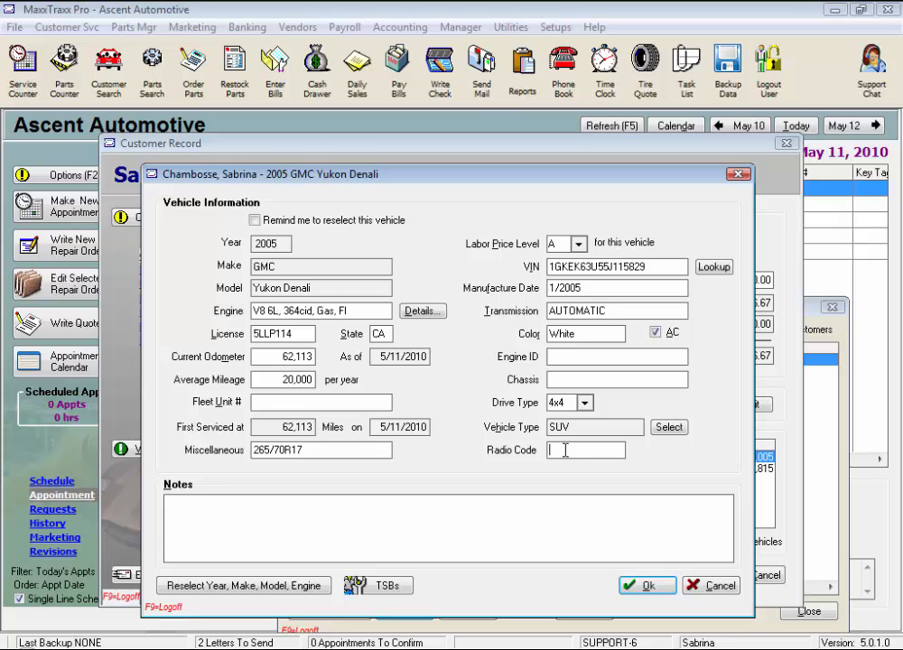
Enter 'Dent right rear panel' in the Notes field of the Yukon Denali's vehicle details
{"action": "left_click", "coordinate": [264, 532]}
{"action": "type", "text": "Dent right rear panel"}
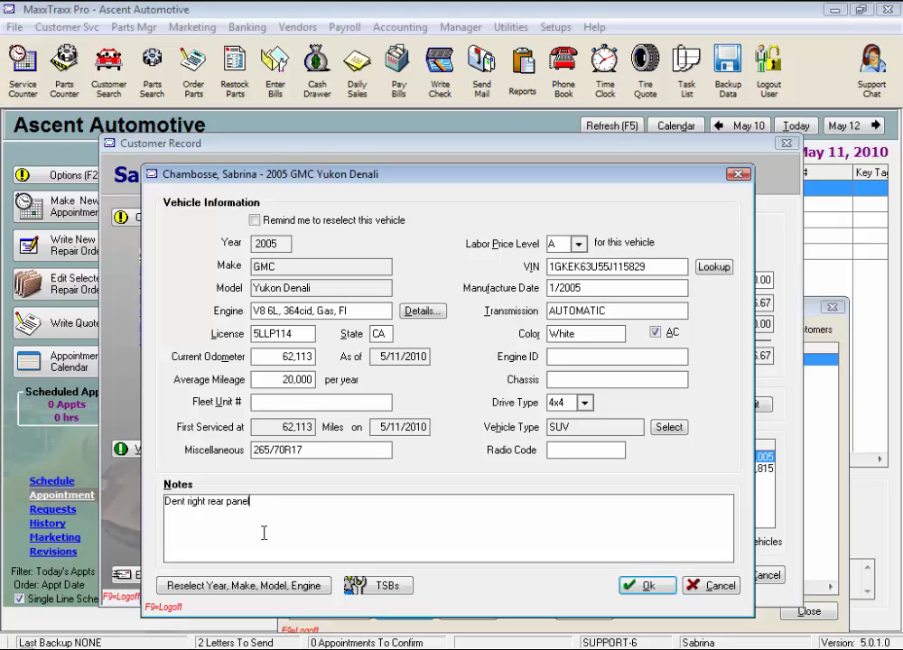
{"action": "key", "text": "Tab"}
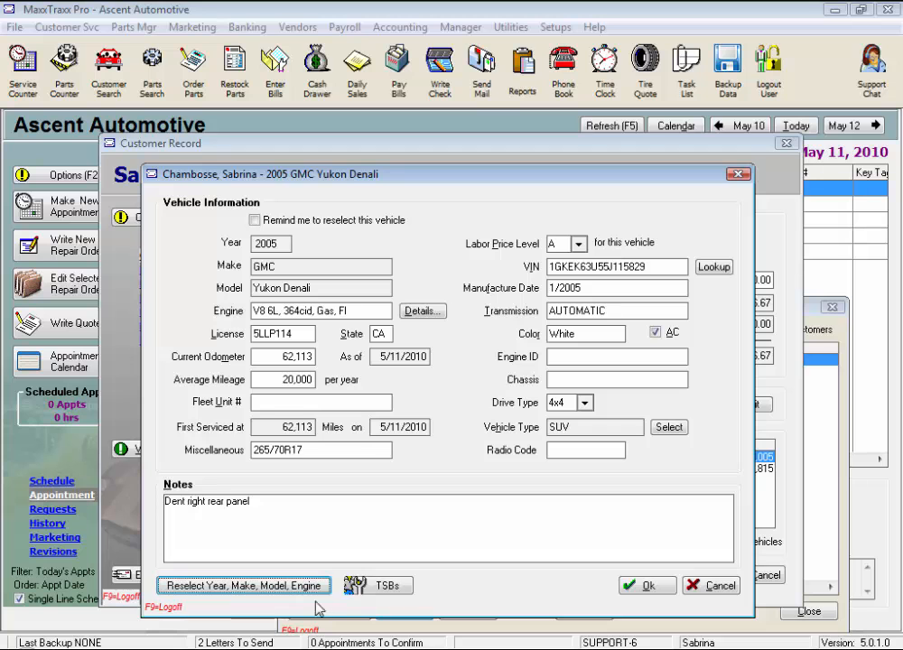
Save the 2005 GMC Yukon Denali and the customer record, then close the Customers list
{"action": "left_click", "coordinate": [388, 587]}
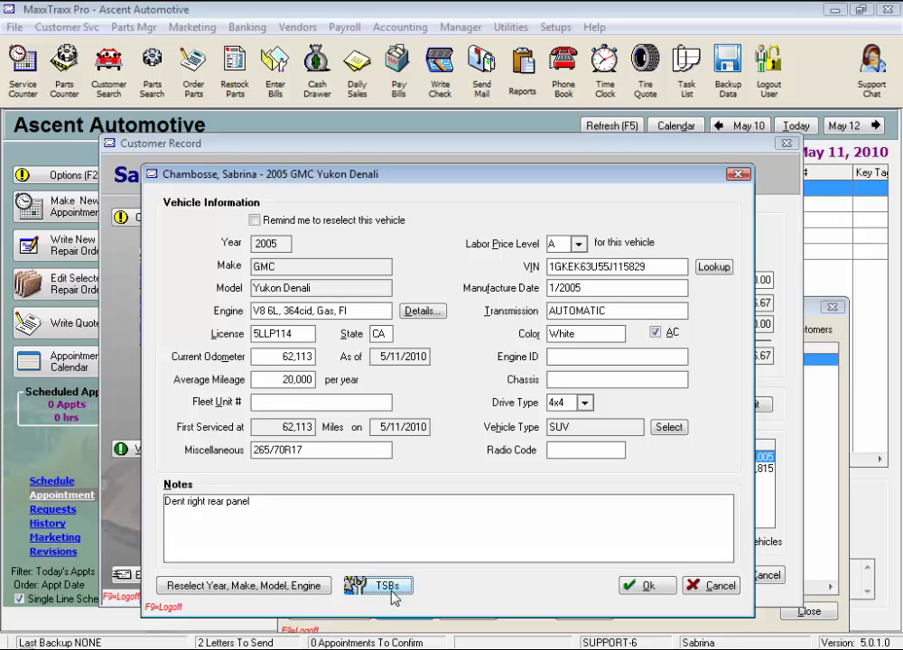
{"action": "left_click", "coordinate": [645, 587]}
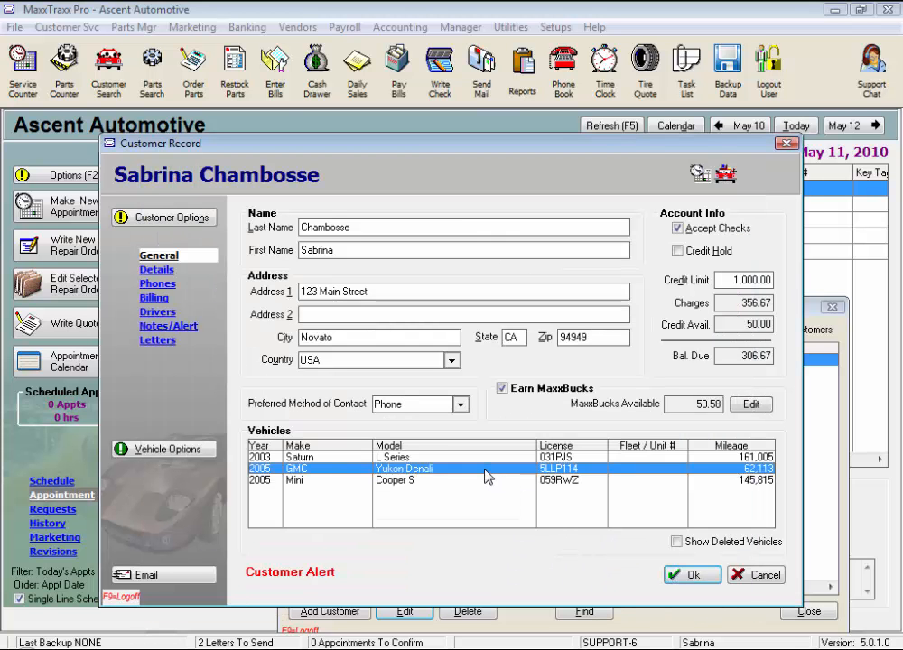
{"action": "left_click", "coordinate": [688, 574]}
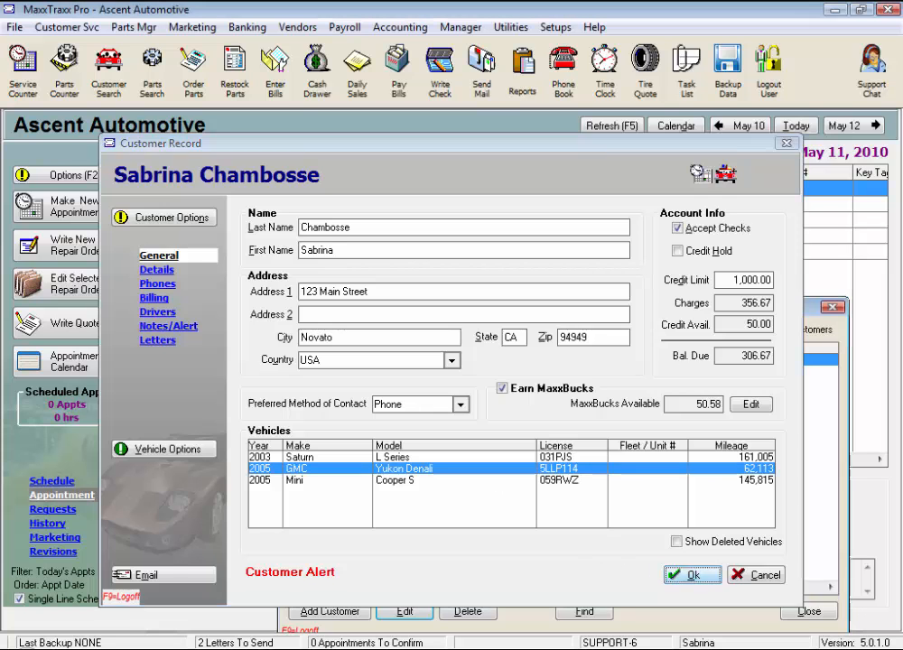
{"action": "left_click", "coordinate": [808, 611]}
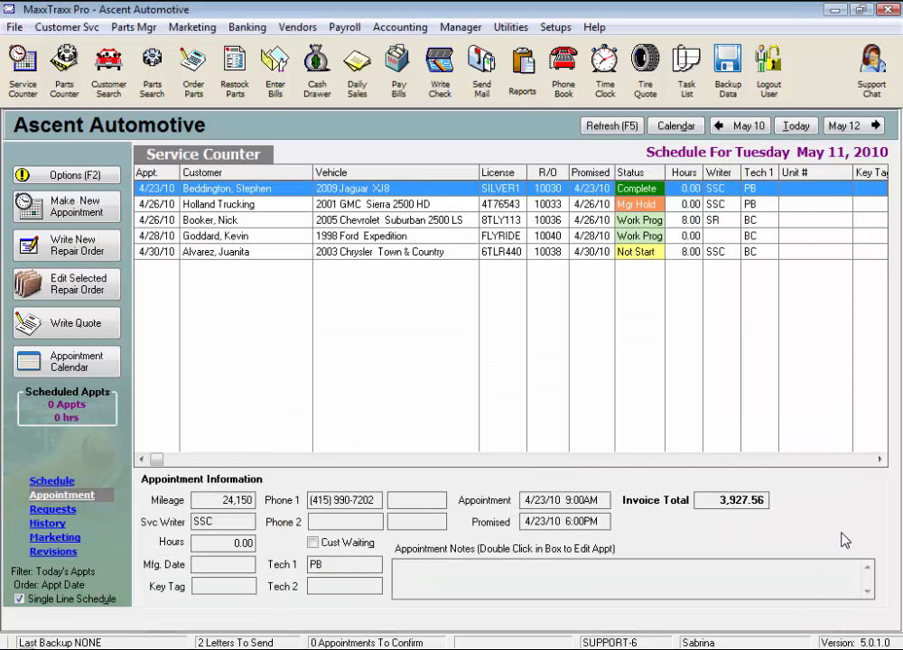